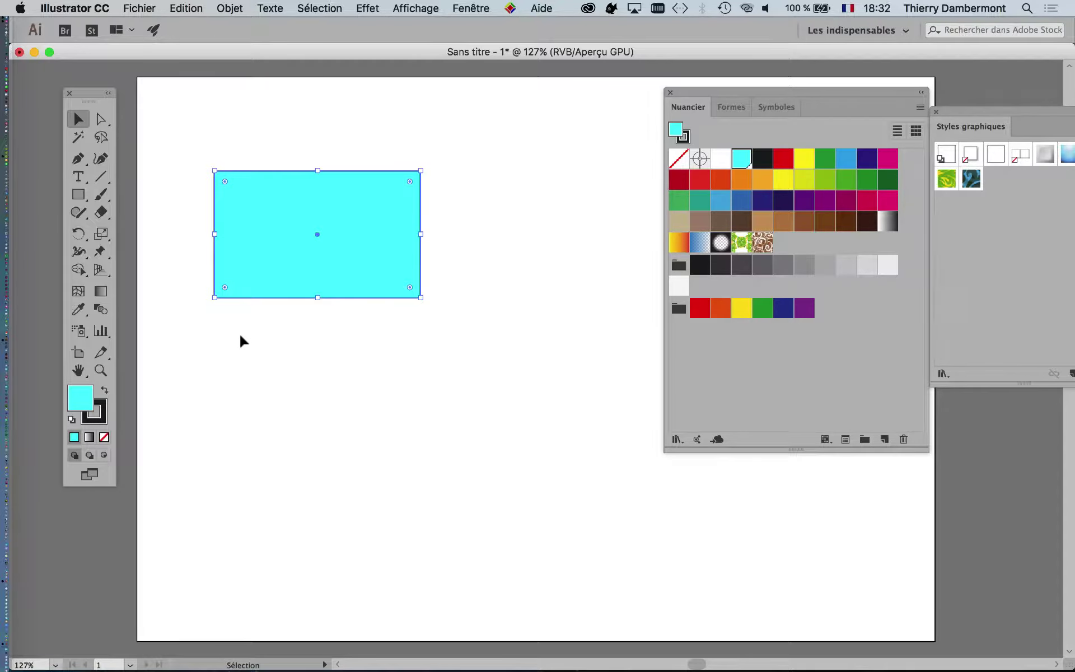
Step: Switch the document colour mode to CMYK (Couleurs CMJN), then back to RGB (Couleurs RVB)
{"action": "left_click", "coordinate": [150, 5]}
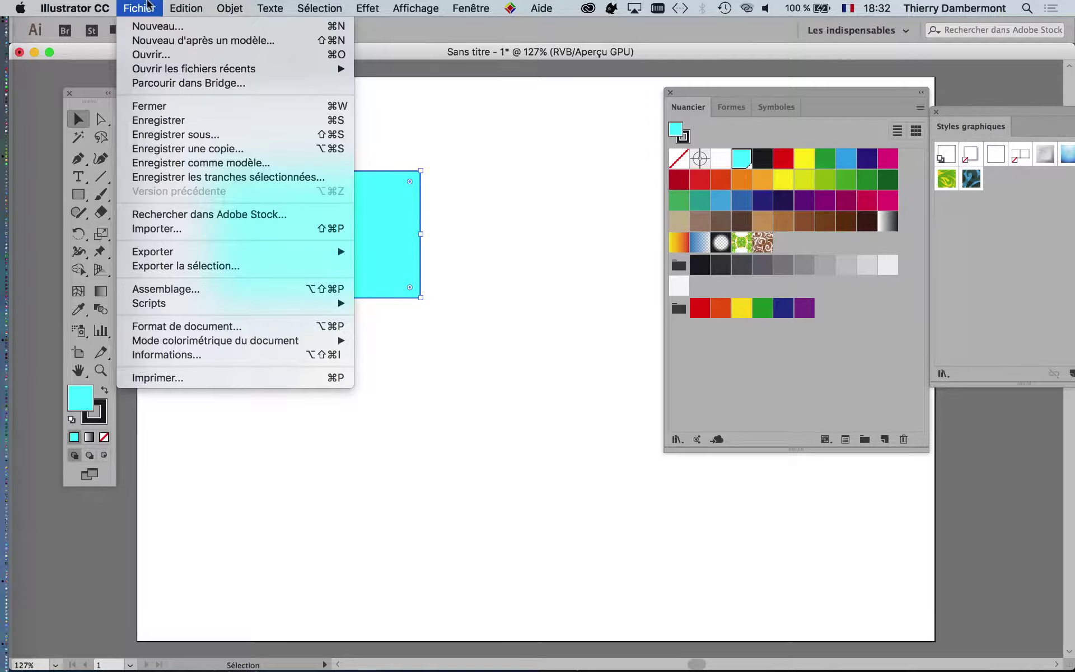
{"action": "mouse_move", "coordinate": [215, 341]}
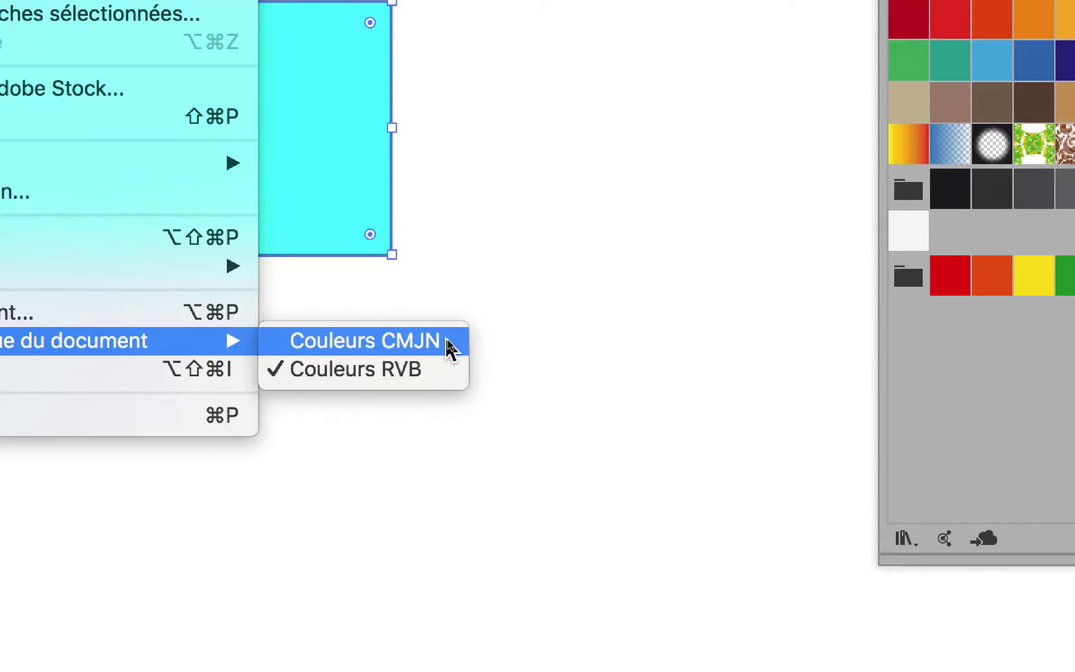
{"action": "left_click", "coordinate": [443, 342]}
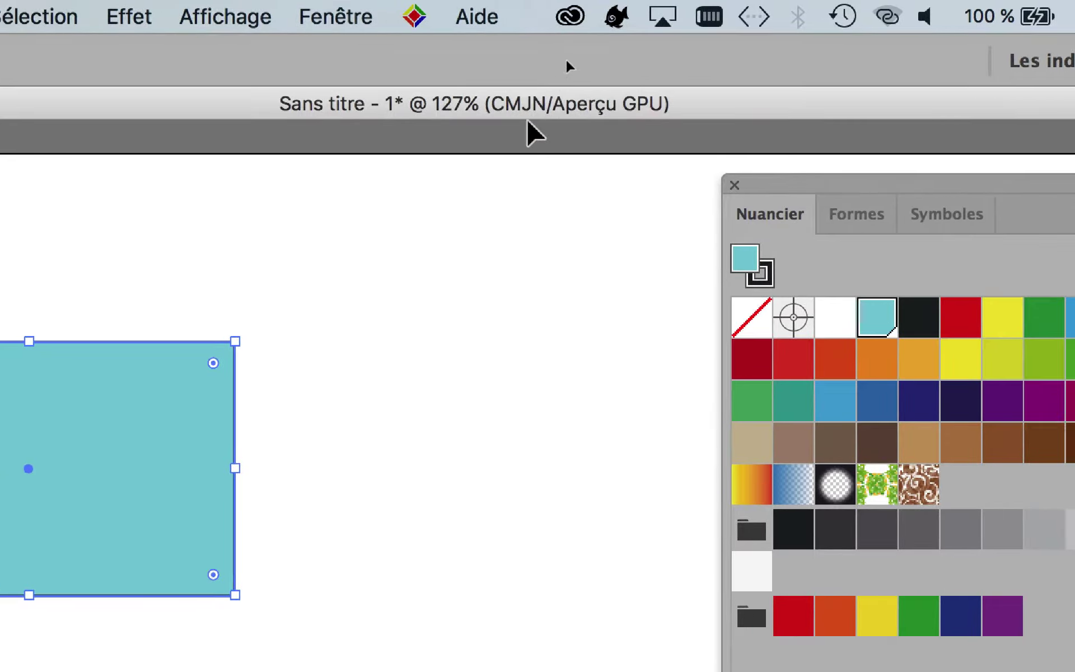
{"action": "left_click", "coordinate": [0, 16]}
{"action": "mouse_move", "coordinate": [178, 234]}
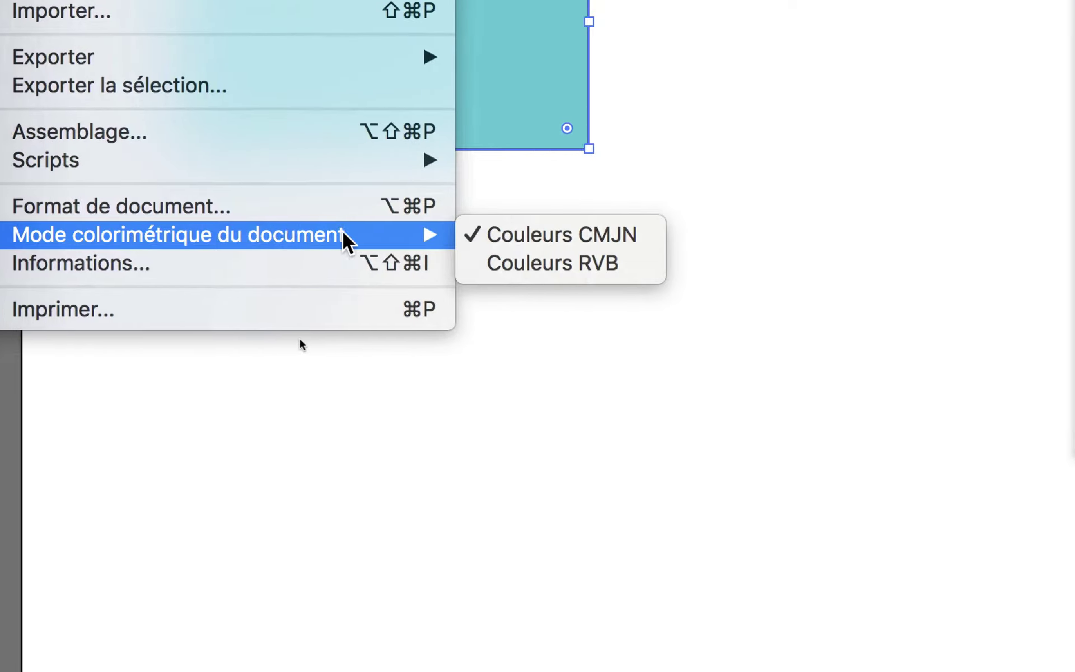
{"action": "left_click", "coordinate": [437, 244]}
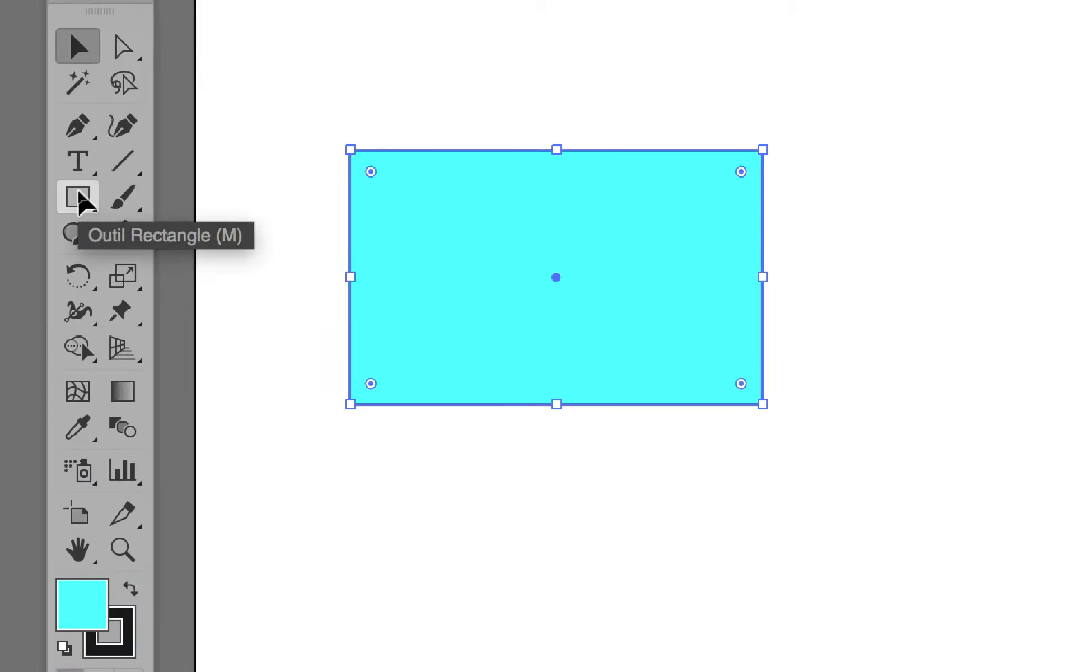
Step: Tear off the Rectangle tool flyout into a floating panel positioned above the cyan rectangle
{"action": "left_click", "coordinate": [79, 198]}
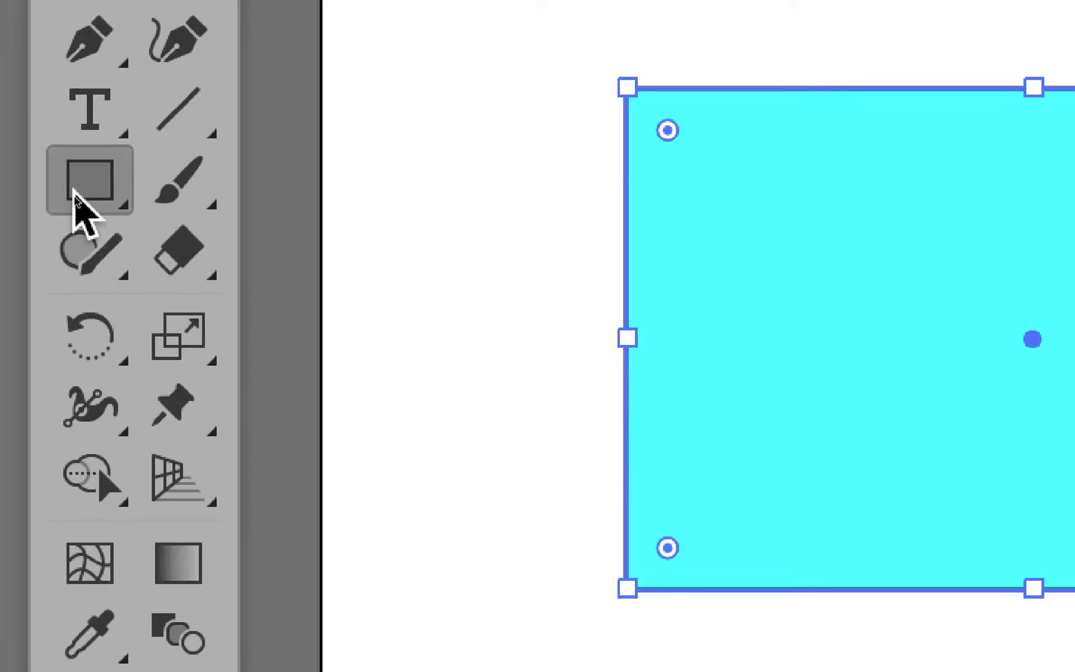
{"action": "left_click", "coordinate": [75, 190]}
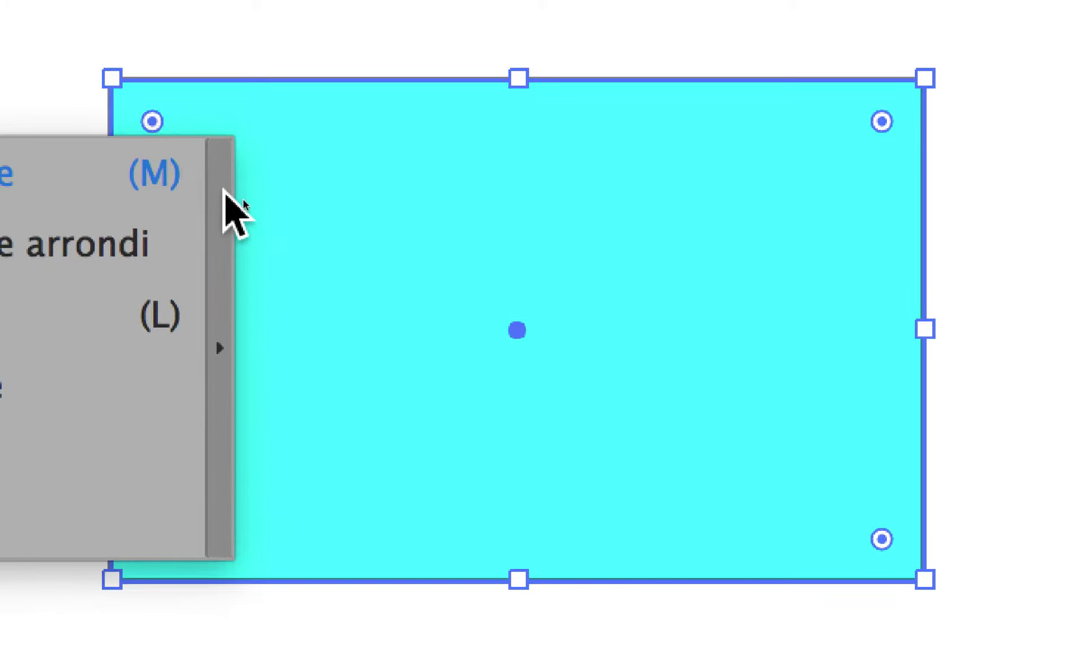
{"action": "left_click", "coordinate": [220, 190]}
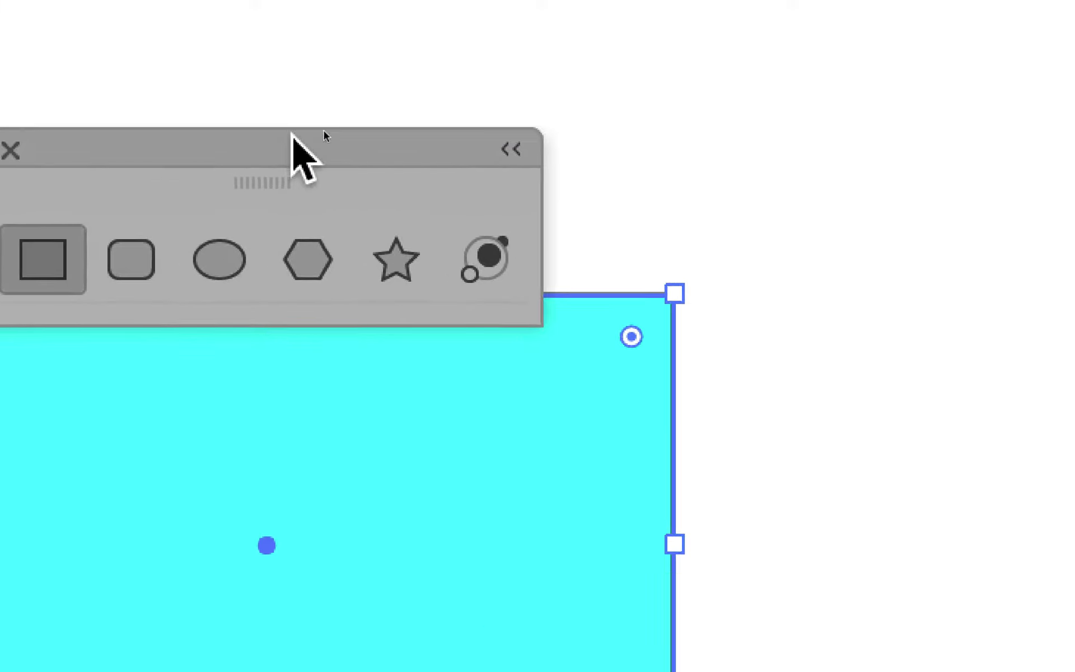
{"action": "left_click_drag", "start_coordinate": [324, 130], "coordinate": [371, 93]}
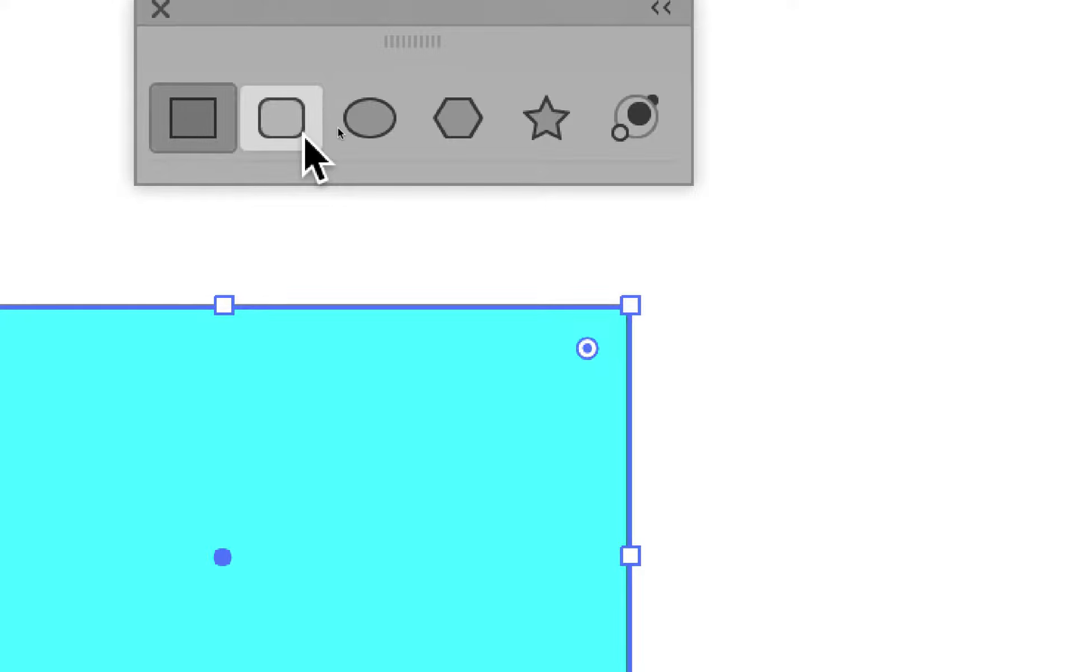
Step: Draw a tall cyan rounded rectangle below the large rectangle and start a wider one beside it
{"action": "left_click", "coordinate": [304, 136]}
{"action": "left_click_drag", "start_coordinate": [255, 345], "coordinate": [360, 465]}
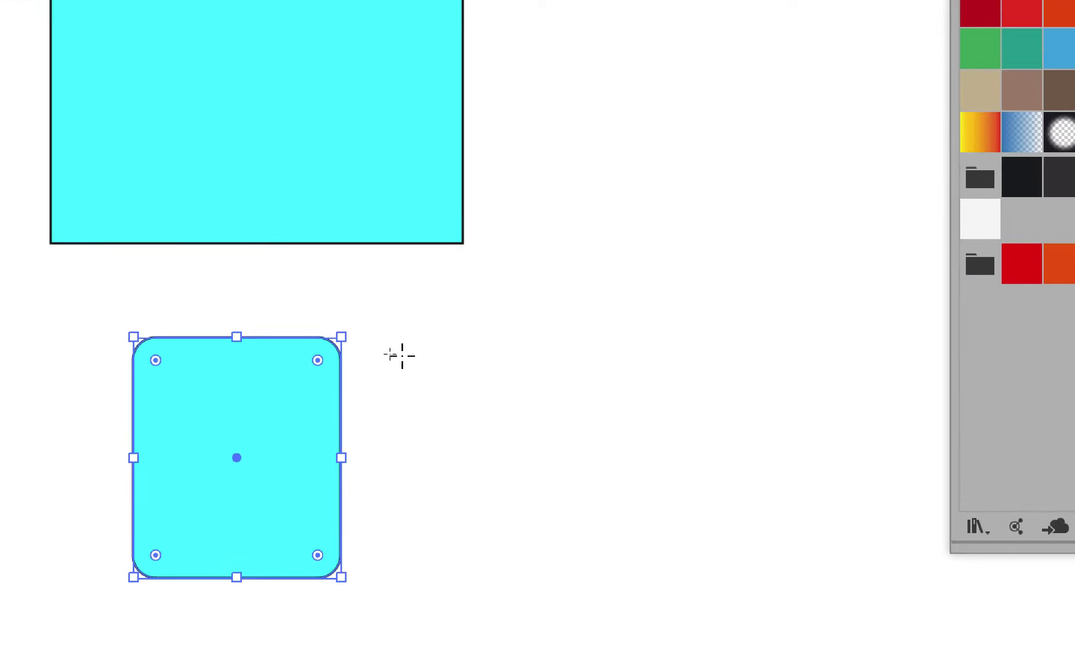
{"action": "left_click_drag", "start_coordinate": [362, 336], "coordinate": [511, 448]}
{"action": "key", "text": "Down"}
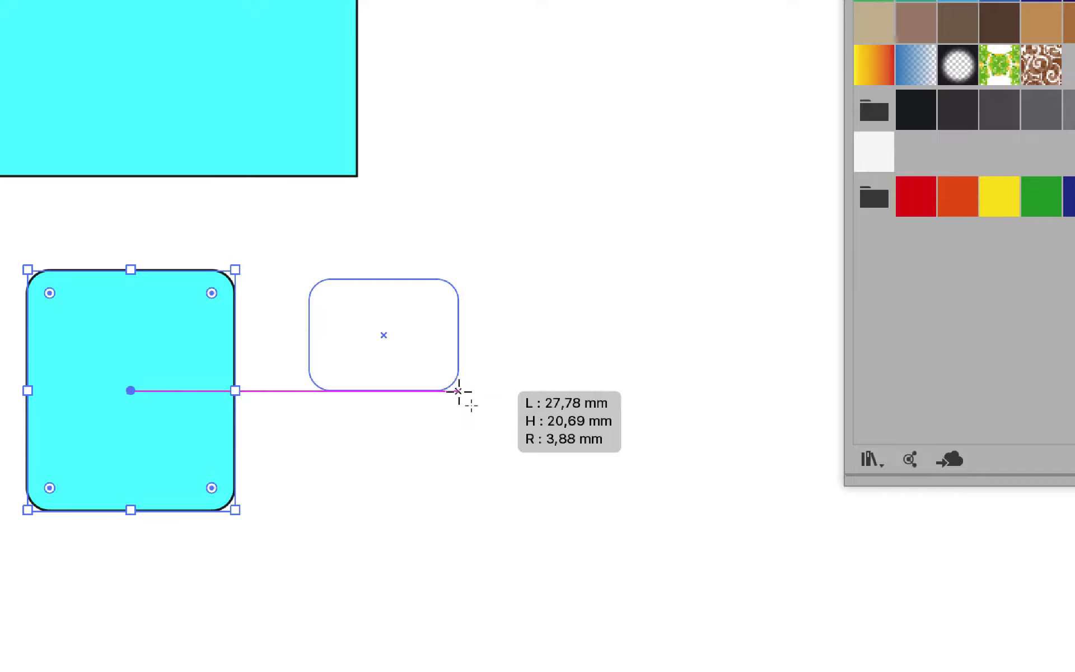
{"action": "key", "text": "Down"}
{"action": "key", "text": "Down"}
{"action": "key", "text": "Up"}
{"action": "key", "text": "Up"}
{"action": "key", "text": "Up"}
Step: Finish the wide rounded rectangle, fine-tuning its corner radius with the arrow keys
{"action": "left_click_drag", "start_coordinate": [458, 391], "coordinate": [462, 404]}
{"action": "key", "text": "Up"}
{"action": "key", "text": "Up"}
{"action": "key", "text": "Up"}
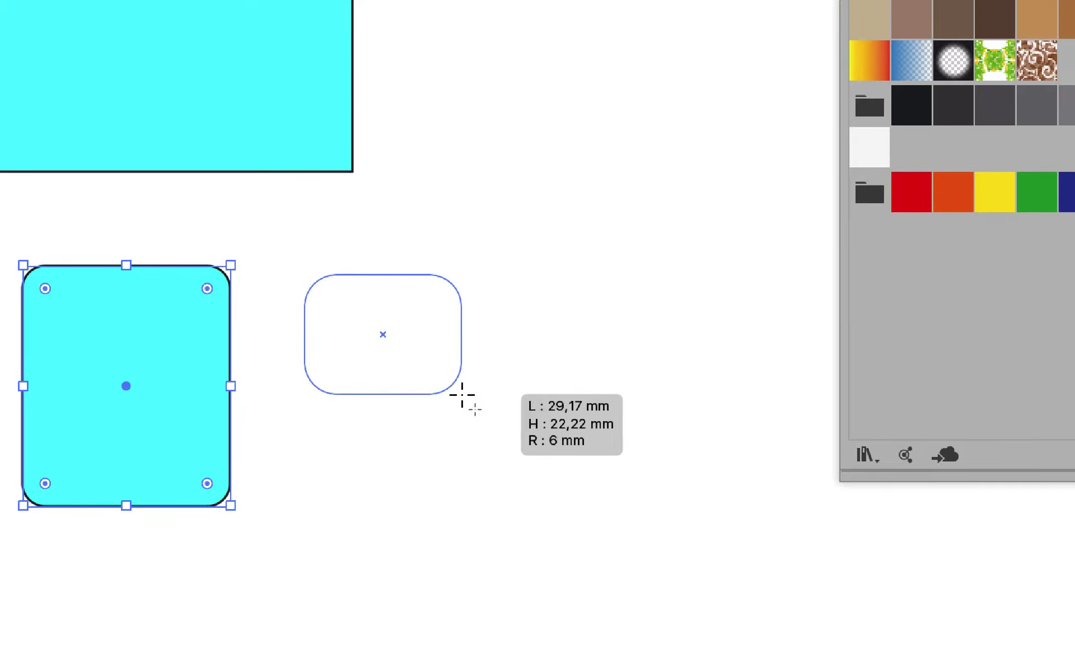
{"action": "key", "text": "Up"}
{"action": "key", "text": "Up"}
{"action": "key", "text": "Up"}
{"action": "key", "text": "Up"}
{"action": "key", "text": "Up"}
{"action": "key", "text": "Up"}
{"action": "key", "text": "Down"}
{"action": "key", "text": "Down"}
{"action": "key", "text": "Down"}
{"action": "key", "text": "Down"}
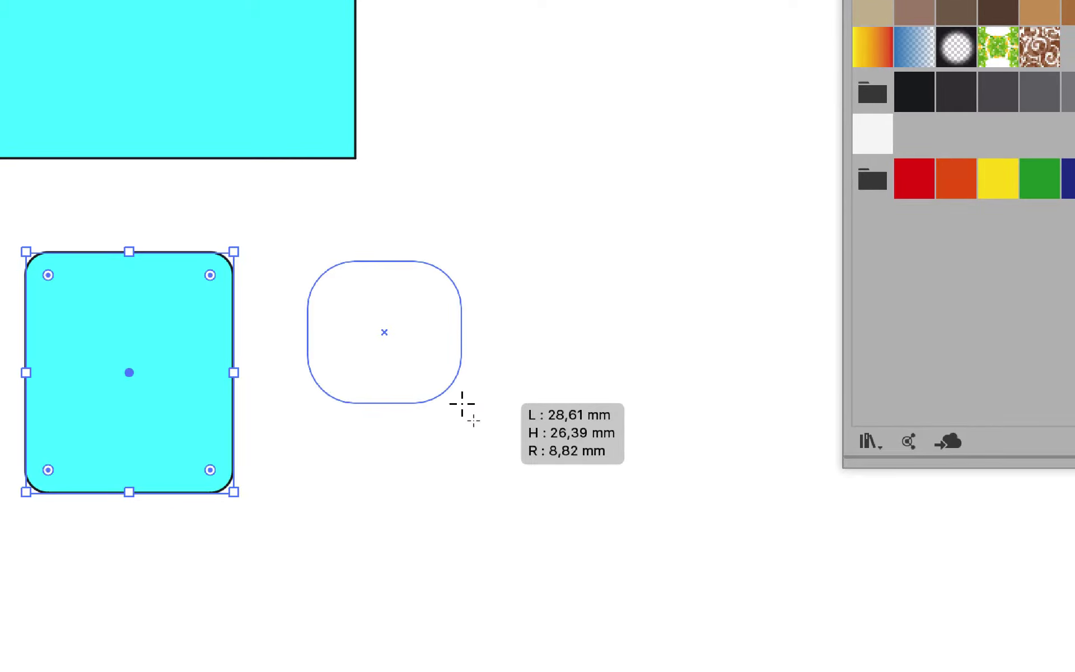
{"action": "key", "text": "Down"}
{"action": "key", "text": "Down"}
{"action": "key", "text": "Down"}
{"action": "key", "text": "Down"}
{"action": "key", "text": "Down"}
{"action": "key", "text": "Down"}
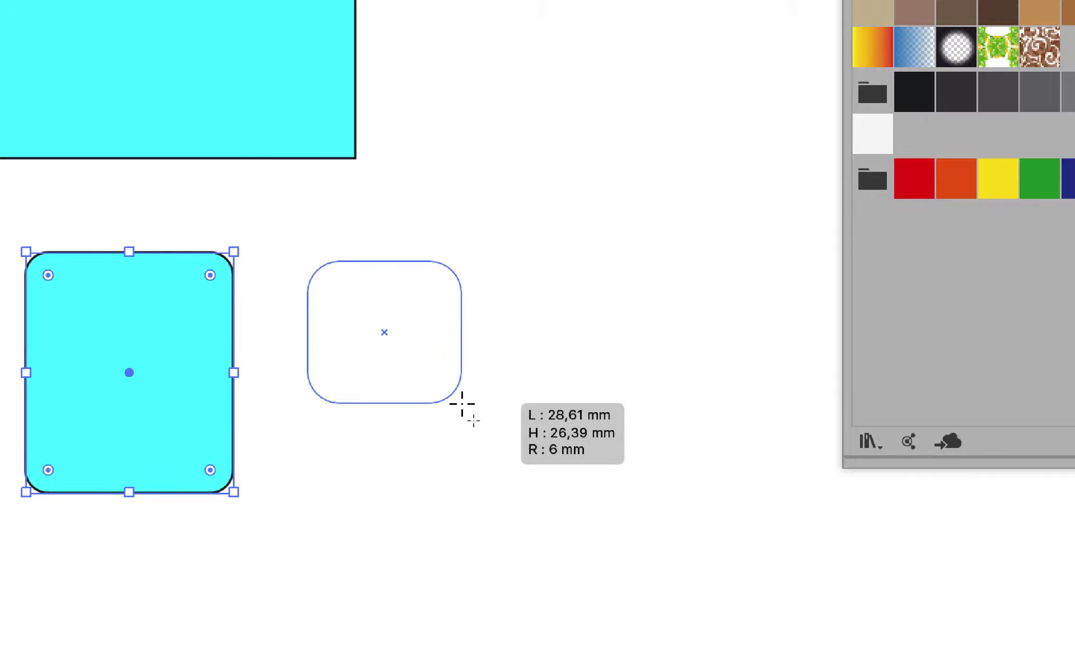
{"action": "key", "text": "Down"}
{"action": "key", "text": "Down"}
{"action": "key", "text": "Down"}
{"action": "key", "text": "Down"}
{"action": "key", "text": "Down"}
{"action": "key", "text": "Up"}
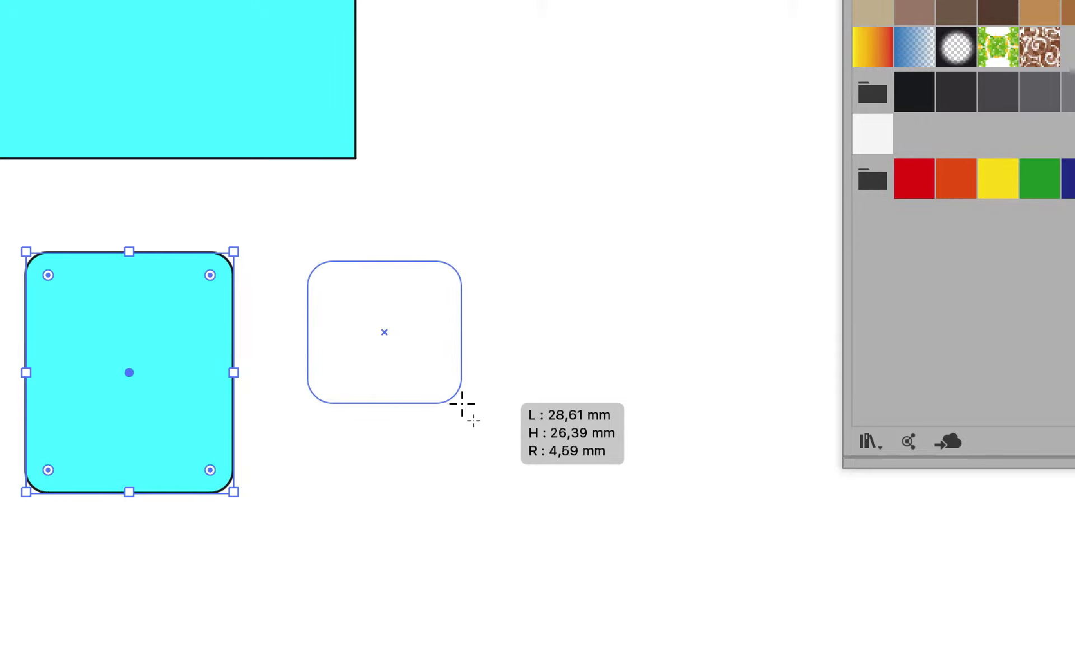
{"action": "key", "text": "Up"}
{"action": "key", "text": "Up"}
{"action": "key", "text": "Up"}
{"action": "key", "text": "Up"}
{"action": "key", "text": "Up"}
{"action": "mouse_move", "coordinate": [462, 404]}
{"action": "left_mouse_down"}
{"action": "mouse_move", "coordinate": [444, 413]}
{"action": "mouse_move", "coordinate": [441, 471]}
{"action": "mouse_move", "coordinate": [496, 457]}
{"action": "mouse_move", "coordinate": [512, 401]}
{"action": "left_mouse_up"}
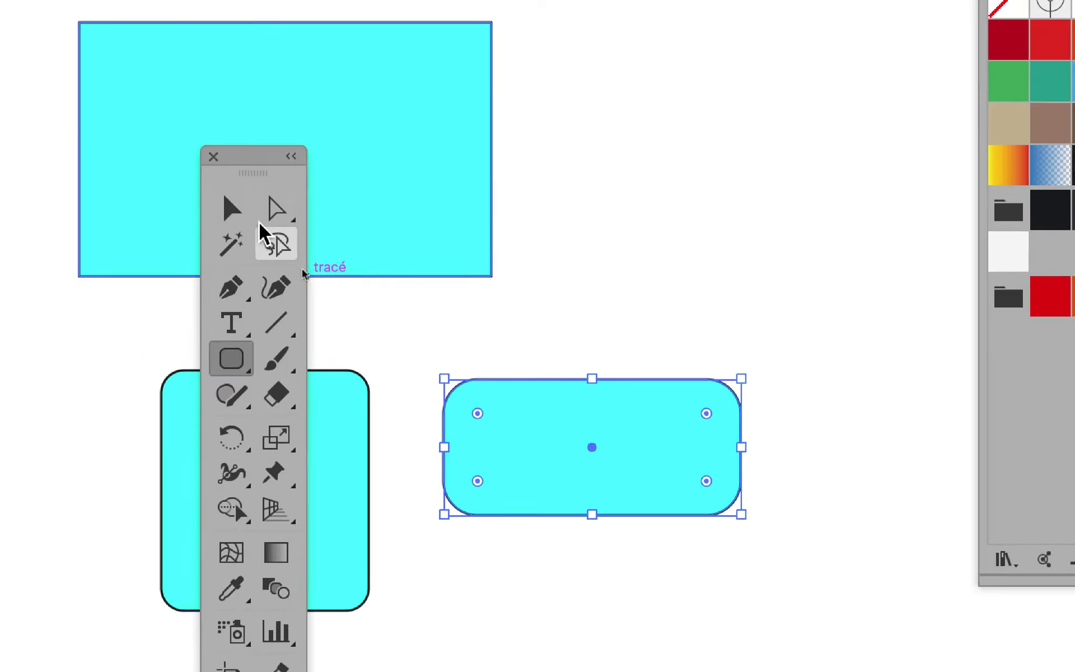
{"action": "left_click", "coordinate": [231, 209]}
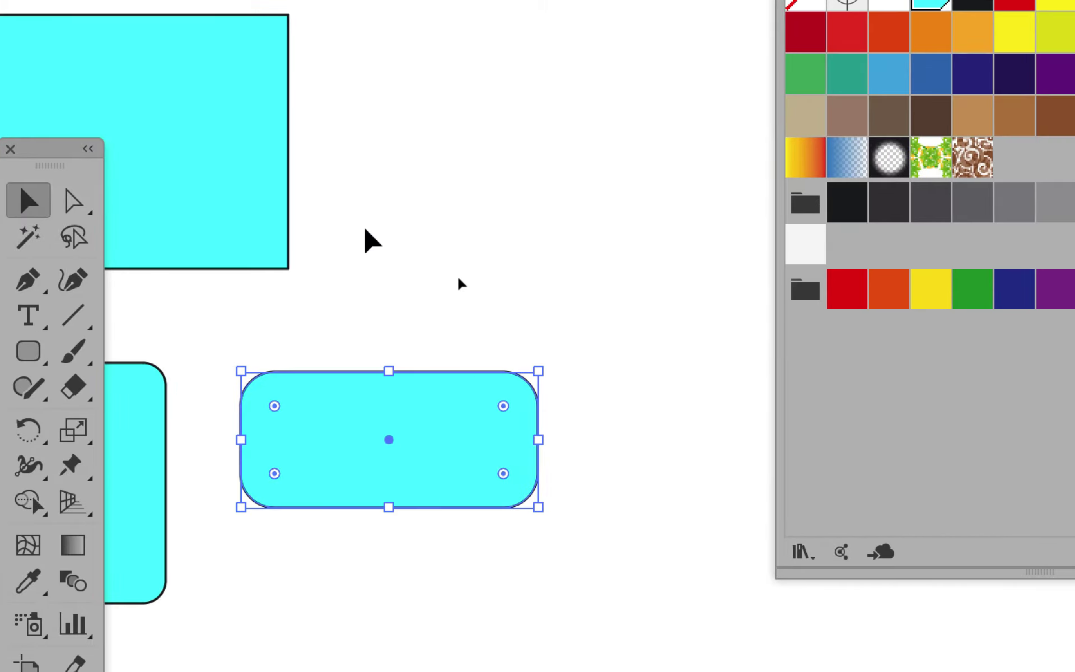
Step: Deselect the shapes, move the tools and Swatches panels aside, and open the Swatches panel menu
{"action": "left_click", "coordinate": [365, 229]}
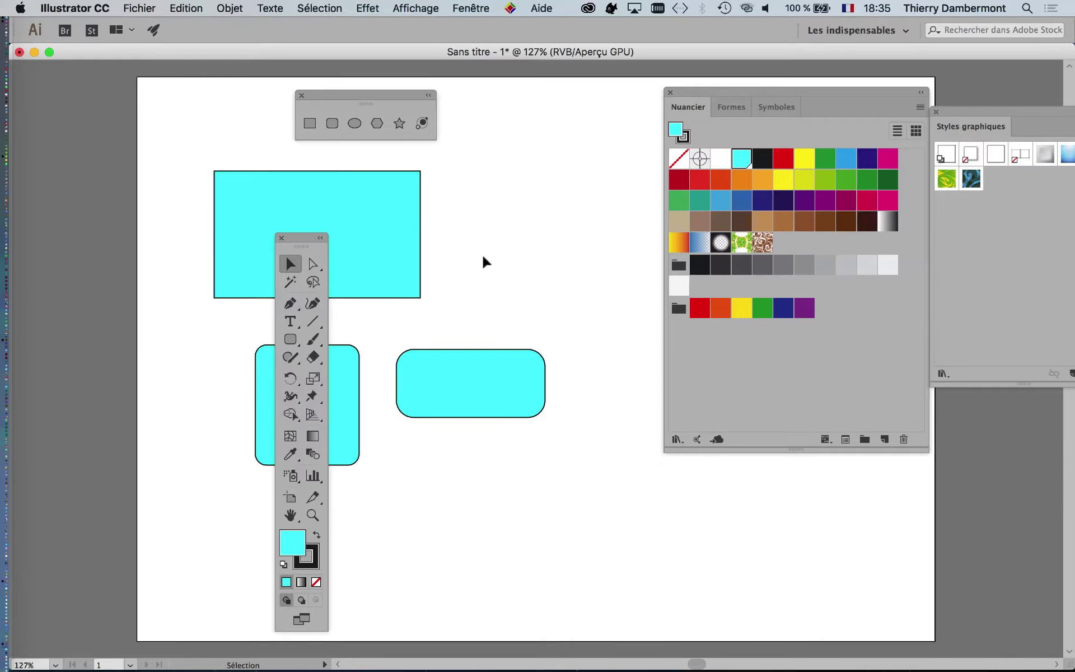
{"action": "left_click_drag", "start_coordinate": [301, 237], "coordinate": [102, 155]}
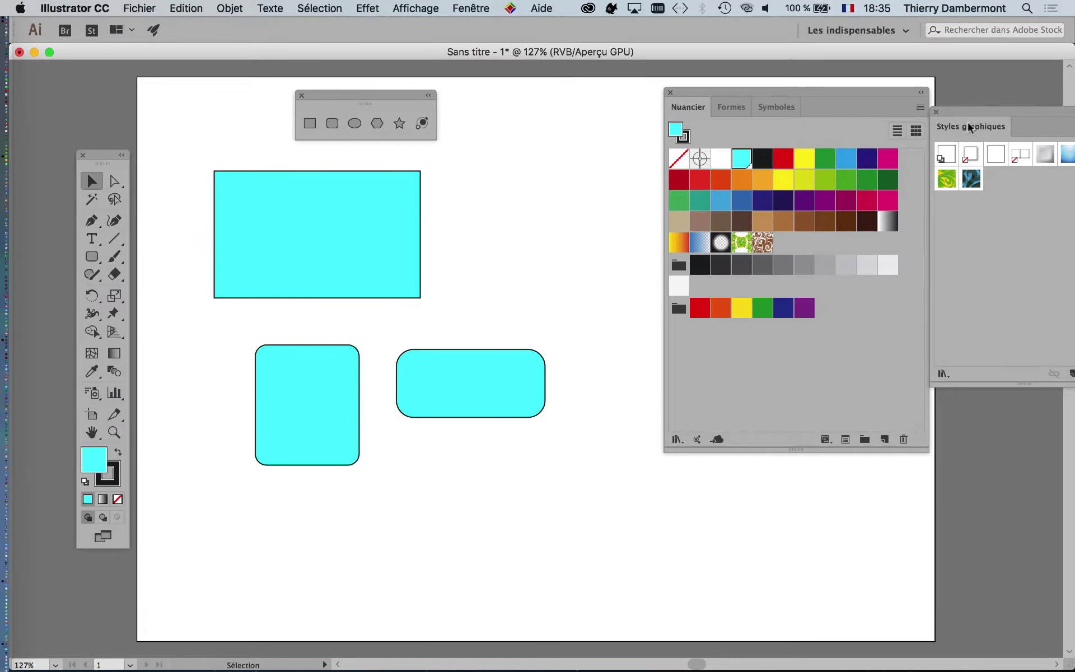
{"action": "left_click_drag", "start_coordinate": [892, 93], "coordinate": [852, 93]}
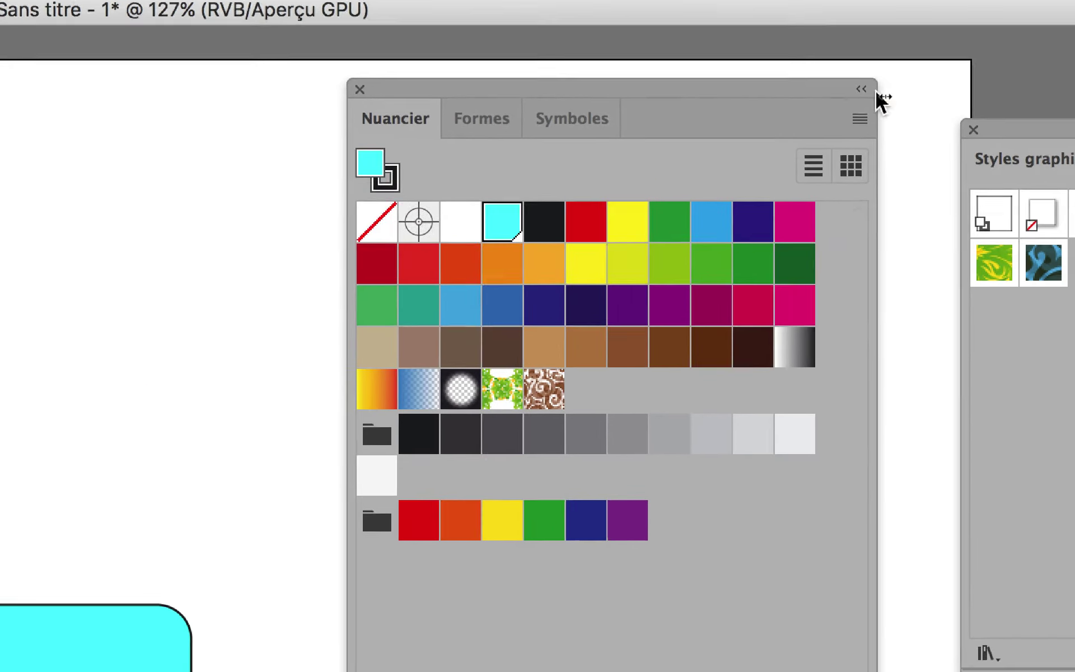
{"action": "left_click", "coordinate": [880, 106]}
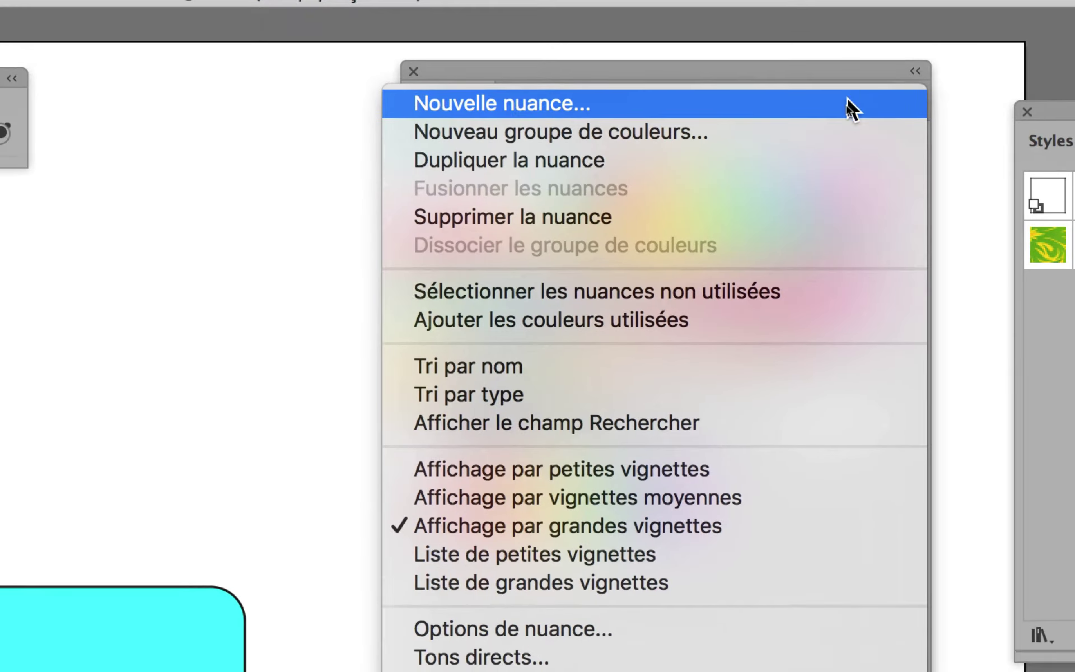
Step: Create a new global RGB swatch with R 193, V 85, B 110
{"action": "left_click", "coordinate": [843, 93]}
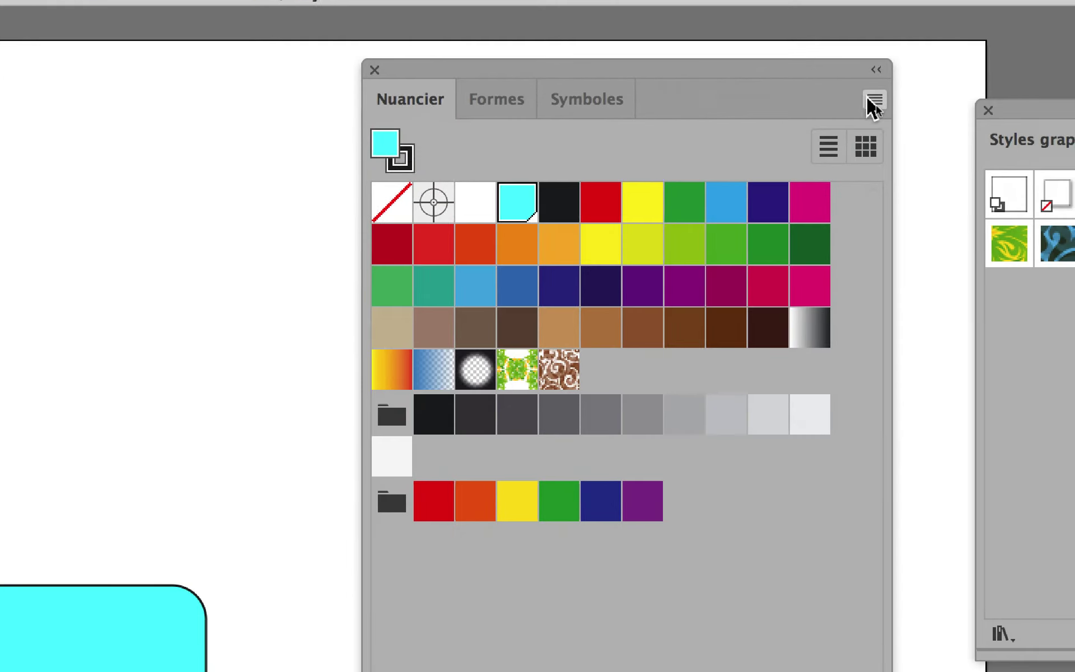
{"action": "left_click", "coordinate": [874, 103]}
{"action": "left_click", "coordinate": [855, 100]}
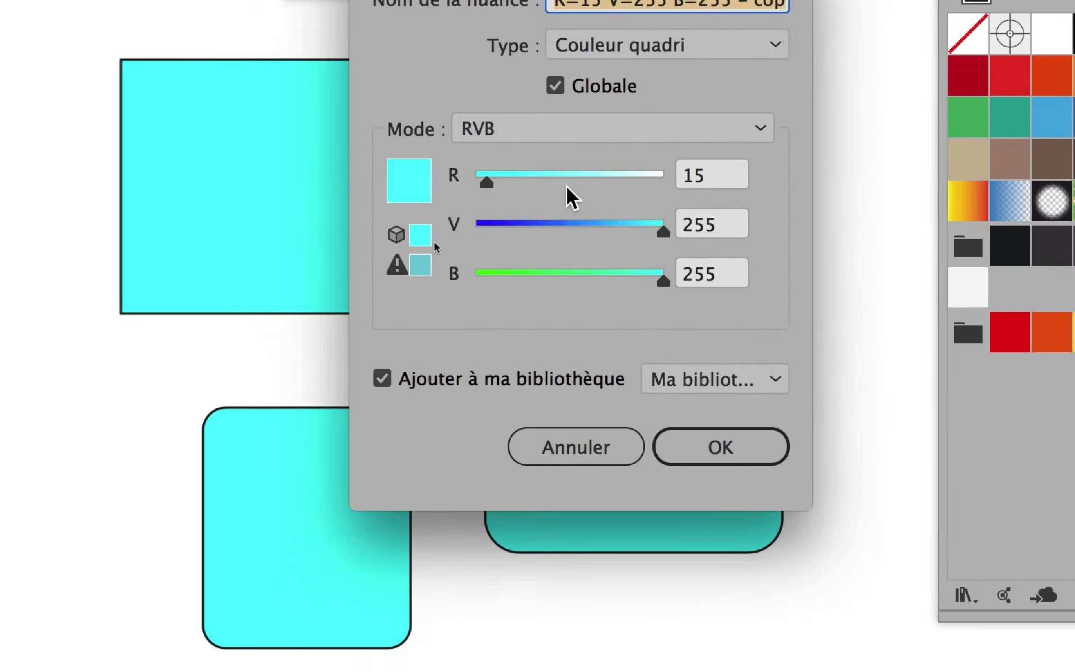
{"action": "mouse_move", "coordinate": [563, 200]}
{"action": "left_mouse_down"}
{"action": "mouse_move", "coordinate": [554, 200]}
{"action": "mouse_move", "coordinate": [568, 219]}
{"action": "left_mouse_up"}
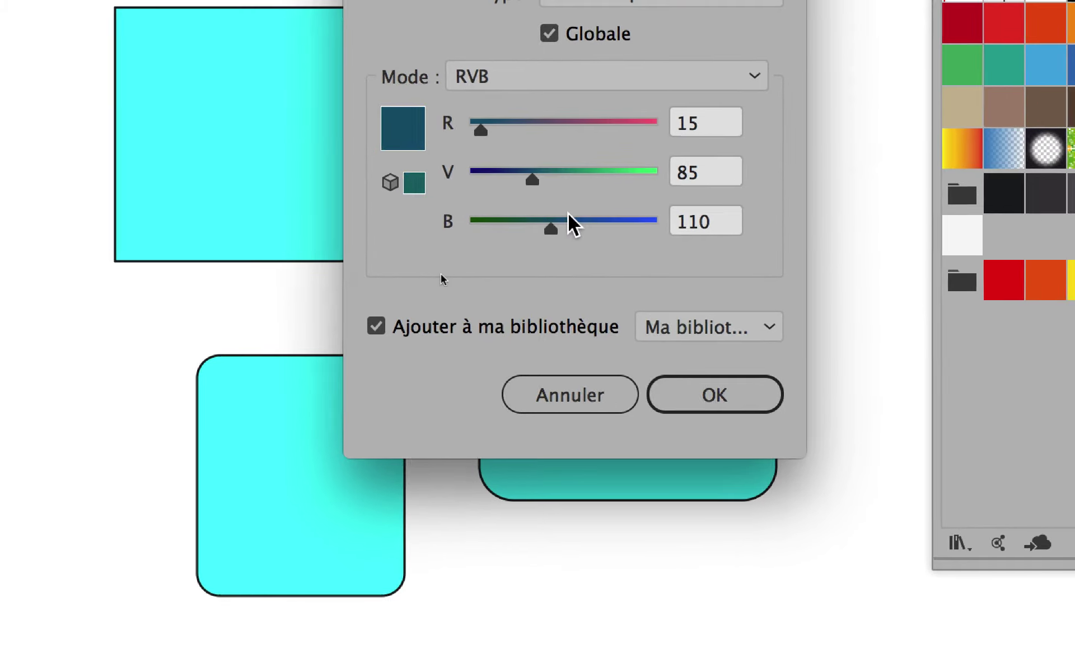
{"action": "left_click", "coordinate": [610, 121]}
{"action": "left_click", "coordinate": [714, 395]}
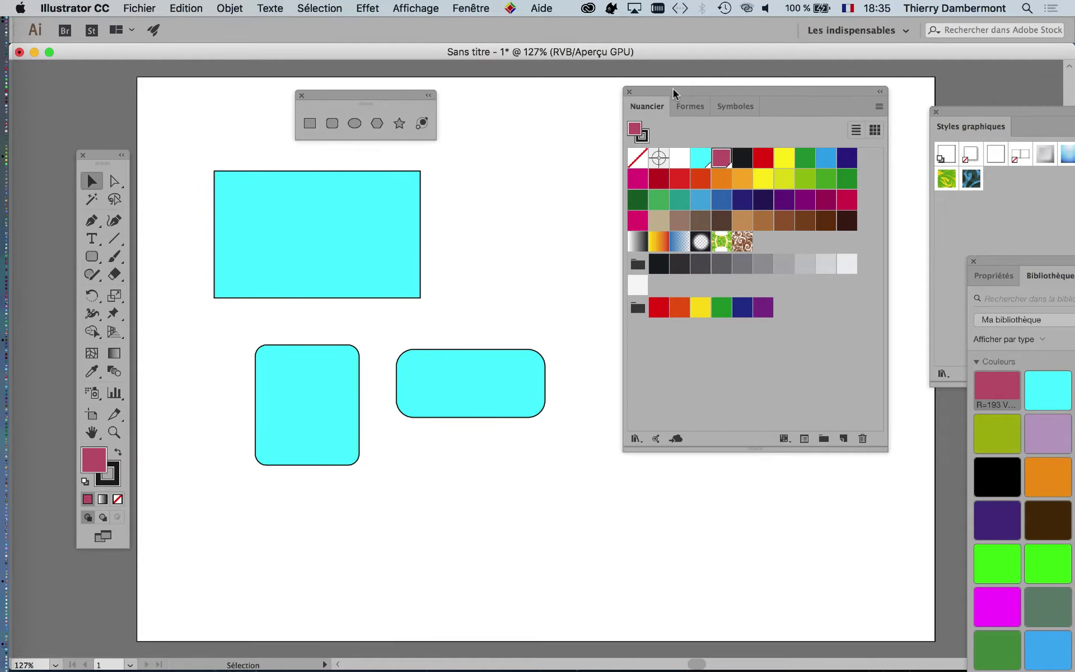
Step: Draw a tall crimson rectangle, a hexagon and a circle right of the cyan shapes
{"action": "left_click_drag", "start_coordinate": [675, 93], "coordinate": [847, 118]}
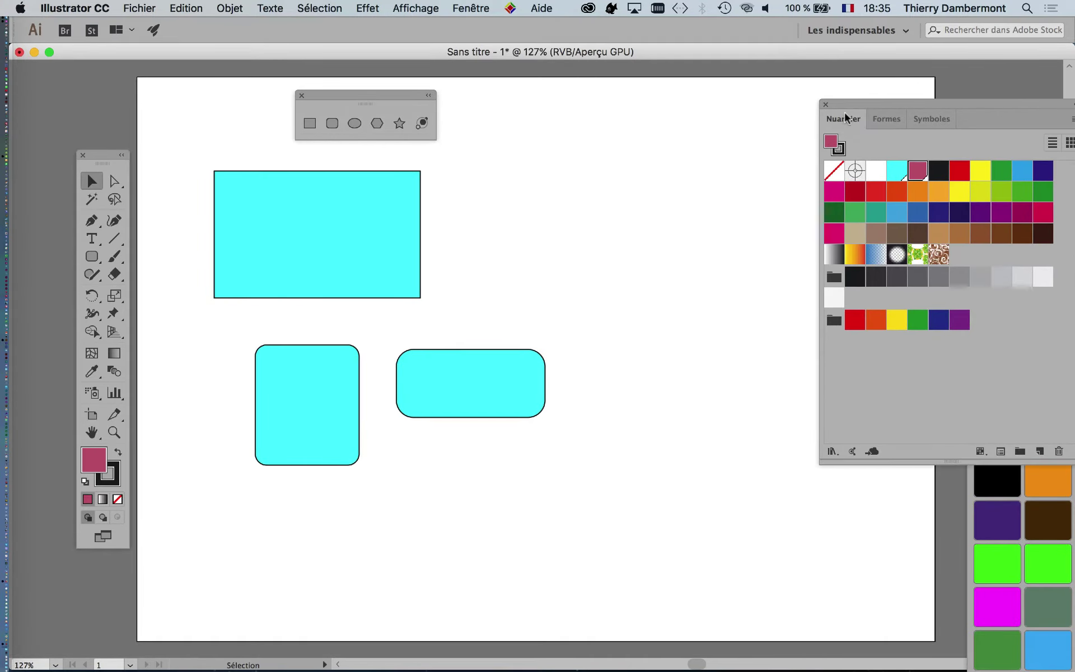
{"action": "left_click", "coordinate": [313, 123]}
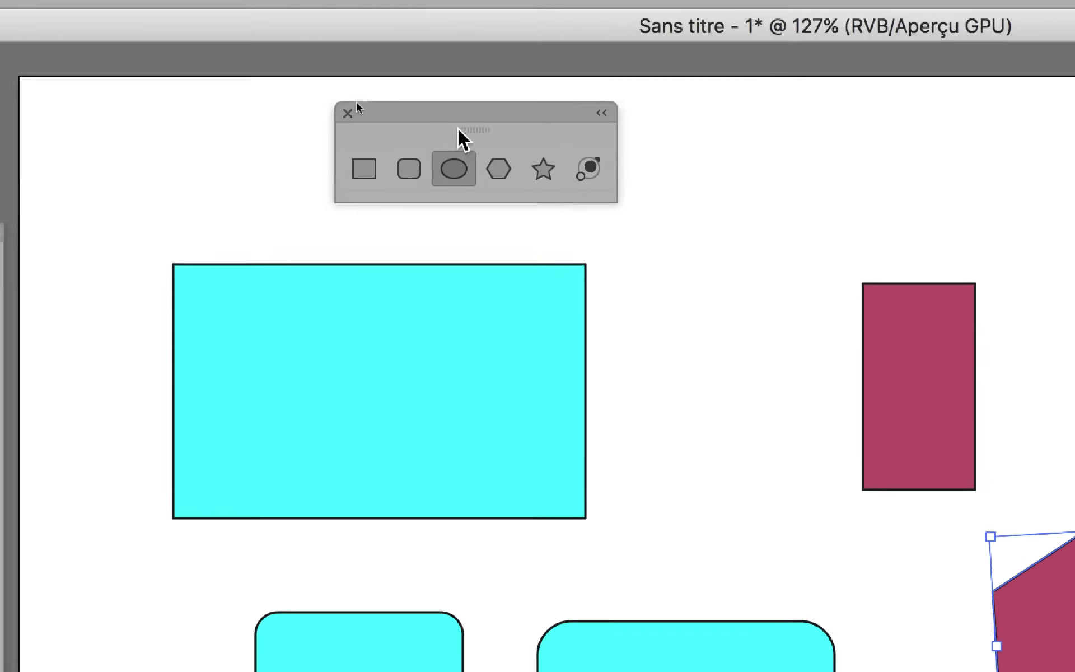
{"action": "left_click_drag", "start_coordinate": [374, 95], "coordinate": [388, 94]}
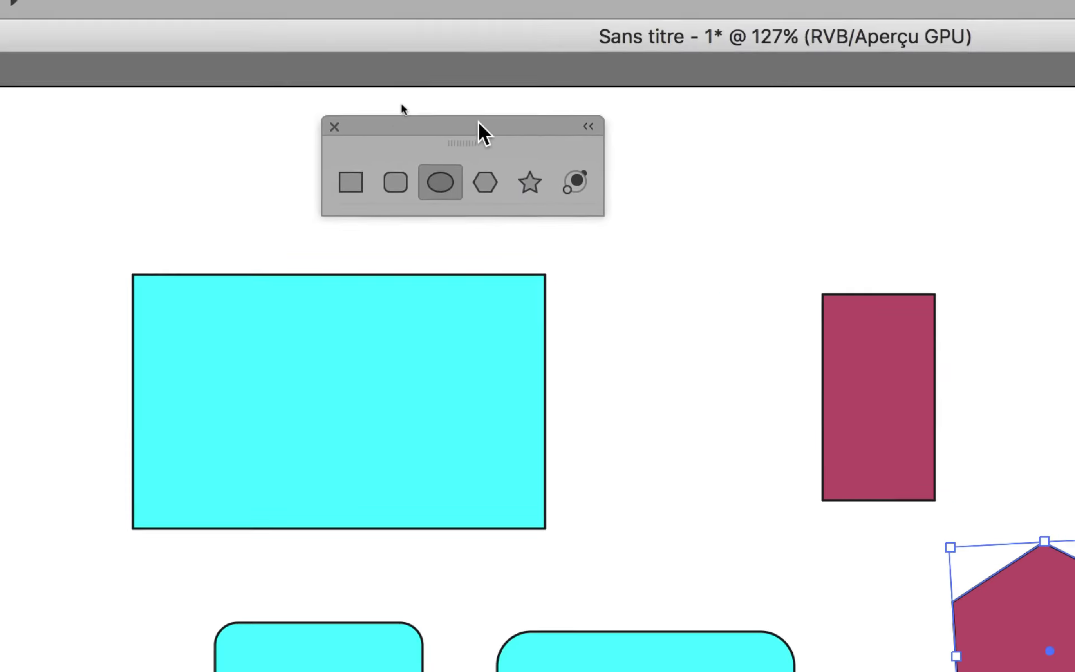
{"action": "left_click_drag", "start_coordinate": [478, 122], "coordinate": [455, 389]}
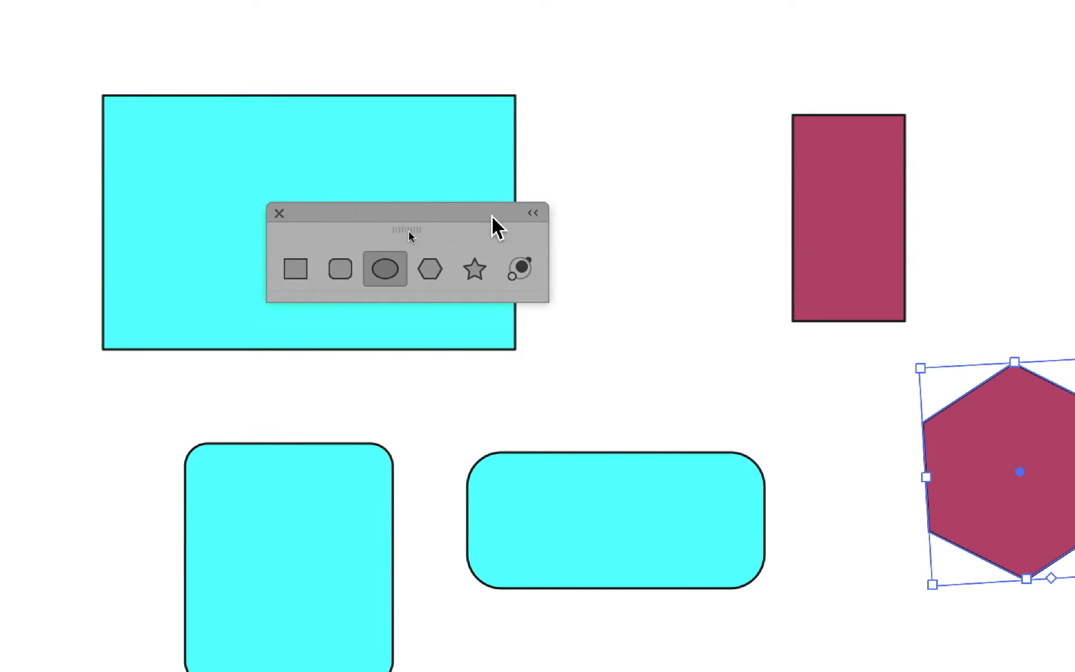
{"action": "left_click_drag", "start_coordinate": [492, 216], "coordinate": [761, 0]}
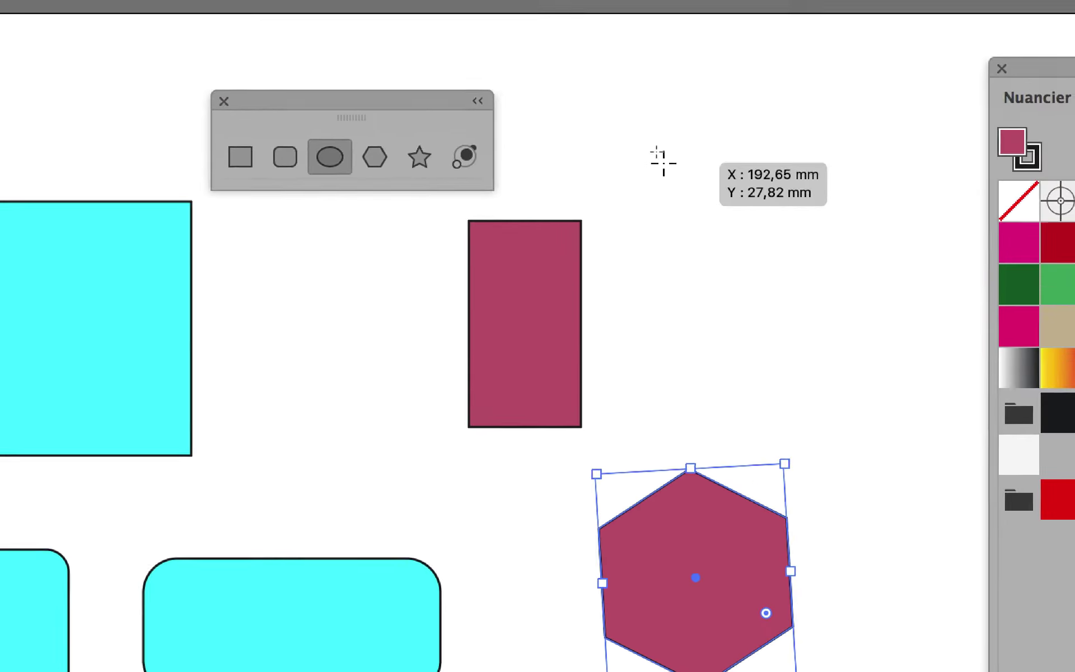
{"action": "left_click_drag", "start_coordinate": [663, 163], "coordinate": [826, 321]}
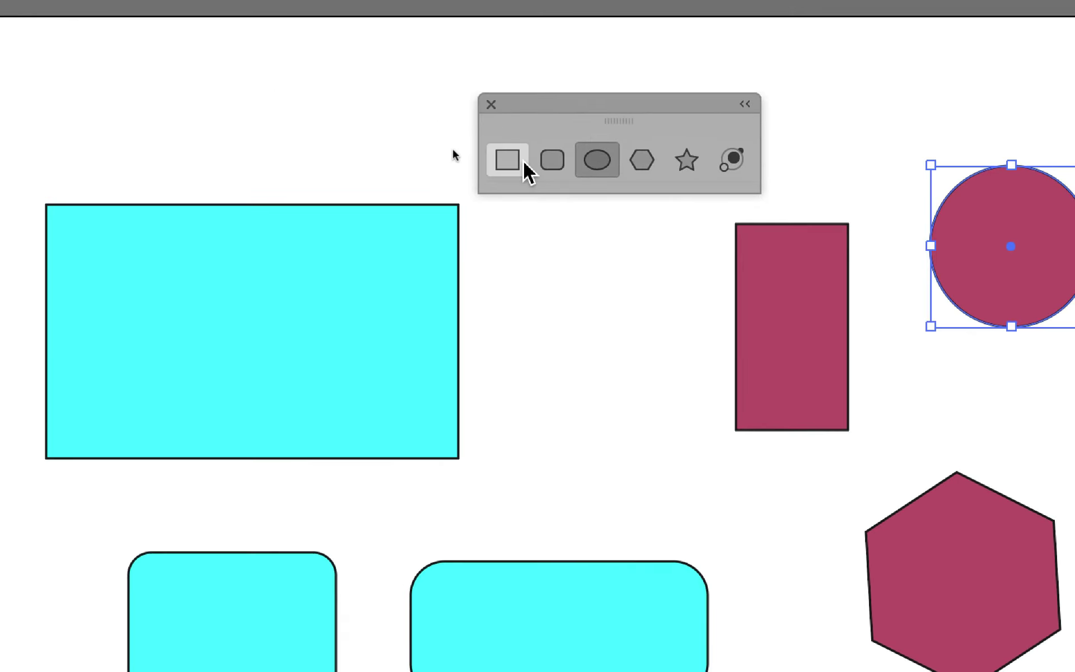
Step: Draw a large crimson square on the artboard and a small crimson rectangle above it
{"action": "left_click", "coordinate": [520, 162]}
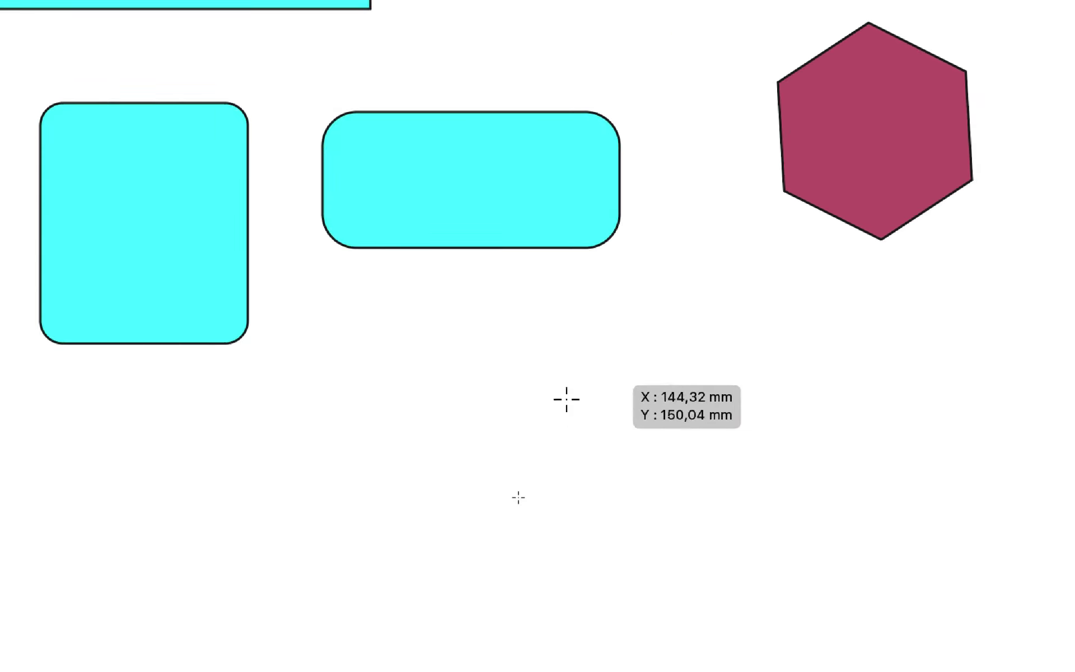
{"action": "left_click_drag", "start_coordinate": [409, 412], "coordinate": [562, 566]}
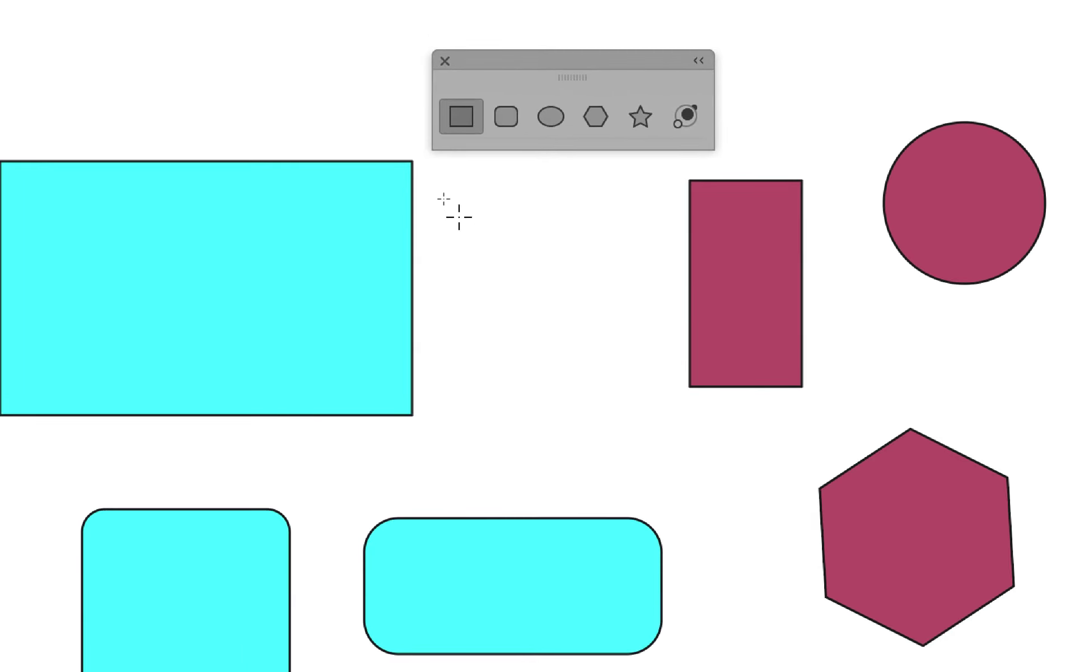
{"action": "left_click_drag", "start_coordinate": [458, 216], "coordinate": [476, 238]}
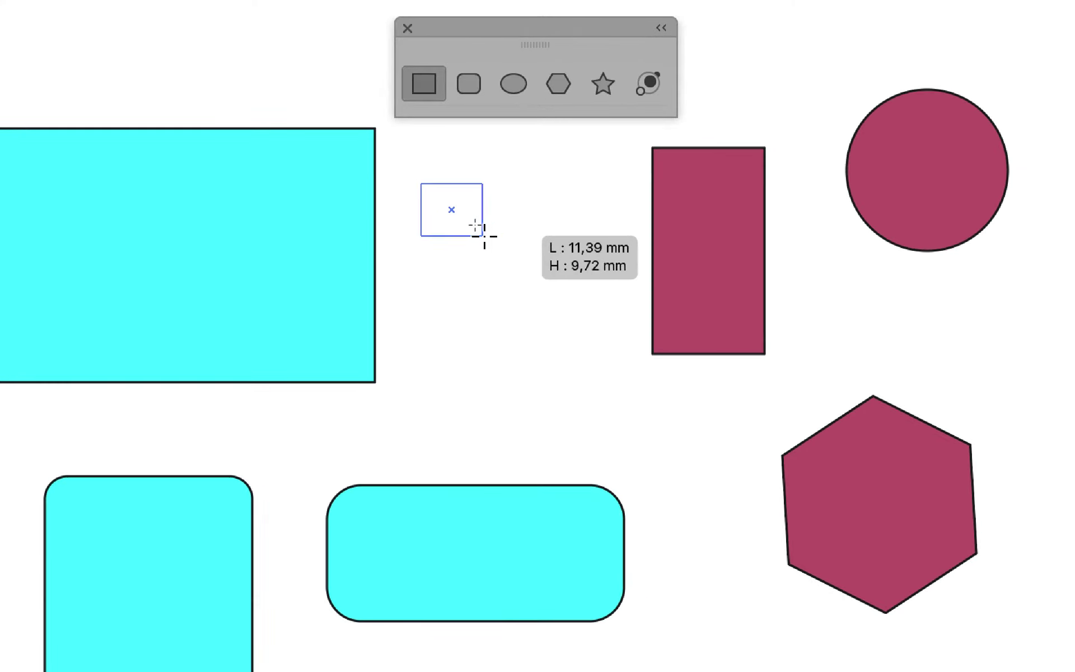
{"action": "mouse_move", "coordinate": [476, 238]}
{"action": "left_mouse_down"}
{"action": "mouse_move", "coordinate": [498, 250]}
{"action": "mouse_move", "coordinate": [499, 294]}
{"action": "left_mouse_up"}
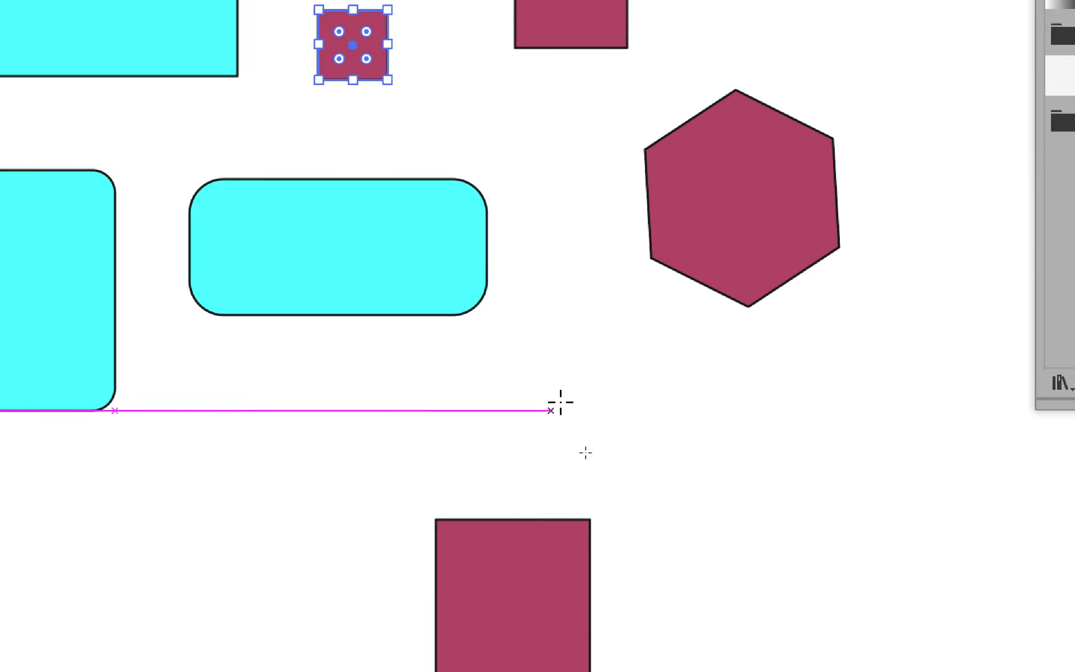
Step: Add two more small crimson squares and a narrow crimson rectangle below the hexagon
{"action": "mouse_move", "coordinate": [539, 373]}
{"action": "left_mouse_down"}
{"action": "mouse_move", "coordinate": [586, 407]}
{"action": "mouse_move", "coordinate": [569, 396]}
{"action": "left_mouse_up"}
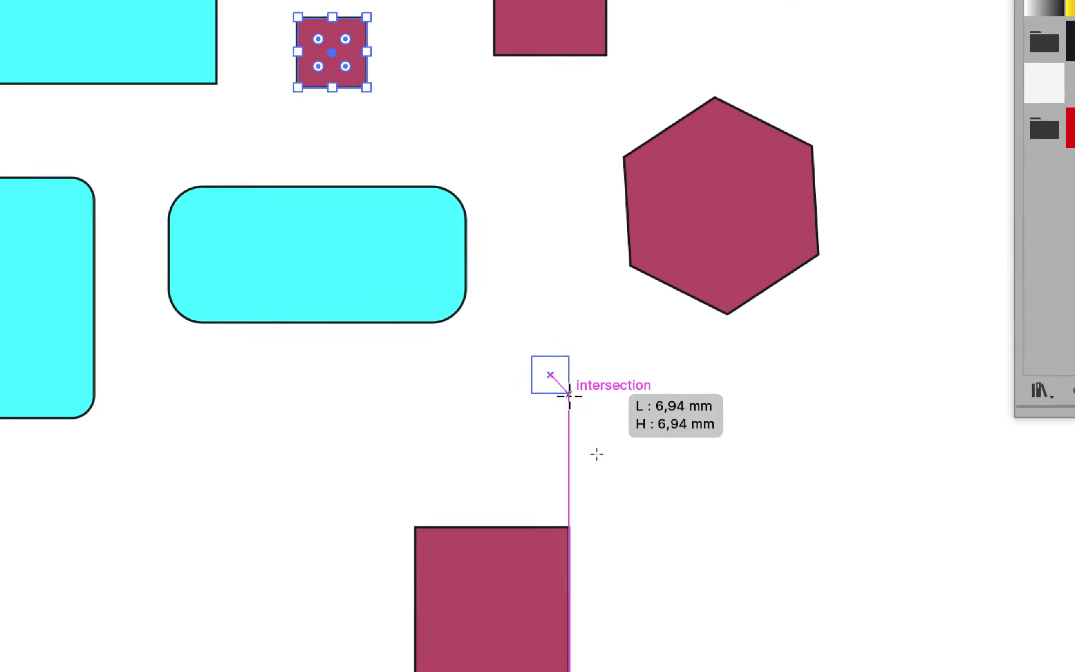
{"action": "mouse_move", "coordinate": [568, 396]}
{"action": "left_mouse_down"}
{"action": "mouse_move", "coordinate": [565, 388]}
{"action": "mouse_move", "coordinate": [589, 408]}
{"action": "mouse_move", "coordinate": [568, 392]}
{"action": "mouse_move", "coordinate": [588, 405]}
{"action": "mouse_move", "coordinate": [571, 390]}
{"action": "mouse_move", "coordinate": [580, 401]}
{"action": "left_mouse_up"}
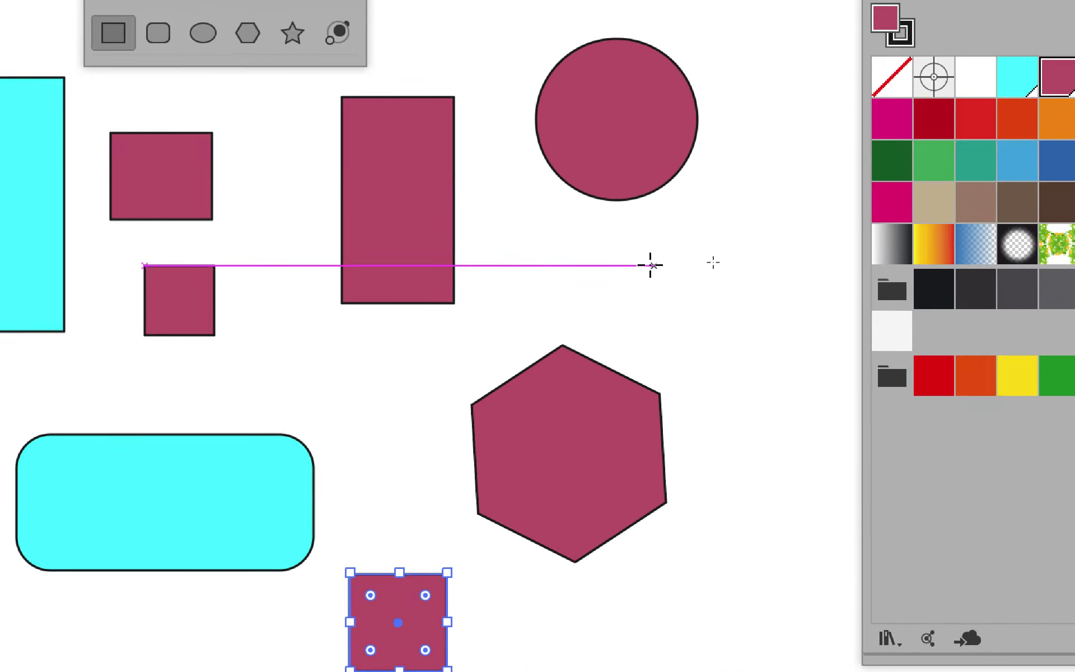
{"action": "mouse_move", "coordinate": [633, 241]}
{"action": "left_mouse_down"}
{"action": "mouse_move", "coordinate": [657, 268]}
{"action": "mouse_move", "coordinate": [740, 301]}
{"action": "left_mouse_up"}
{"action": "mouse_move", "coordinate": [540, 341]}
{"action": "left_mouse_down"}
{"action": "mouse_move", "coordinate": [654, 433]}
{"action": "mouse_move", "coordinate": [641, 443]}
{"action": "left_mouse_up"}
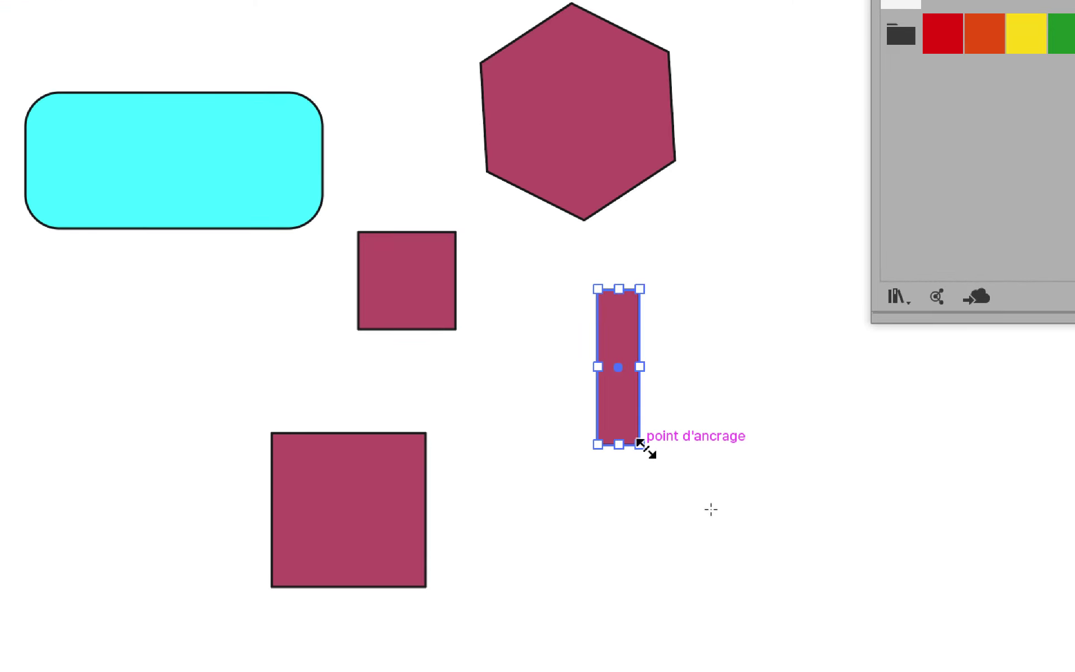